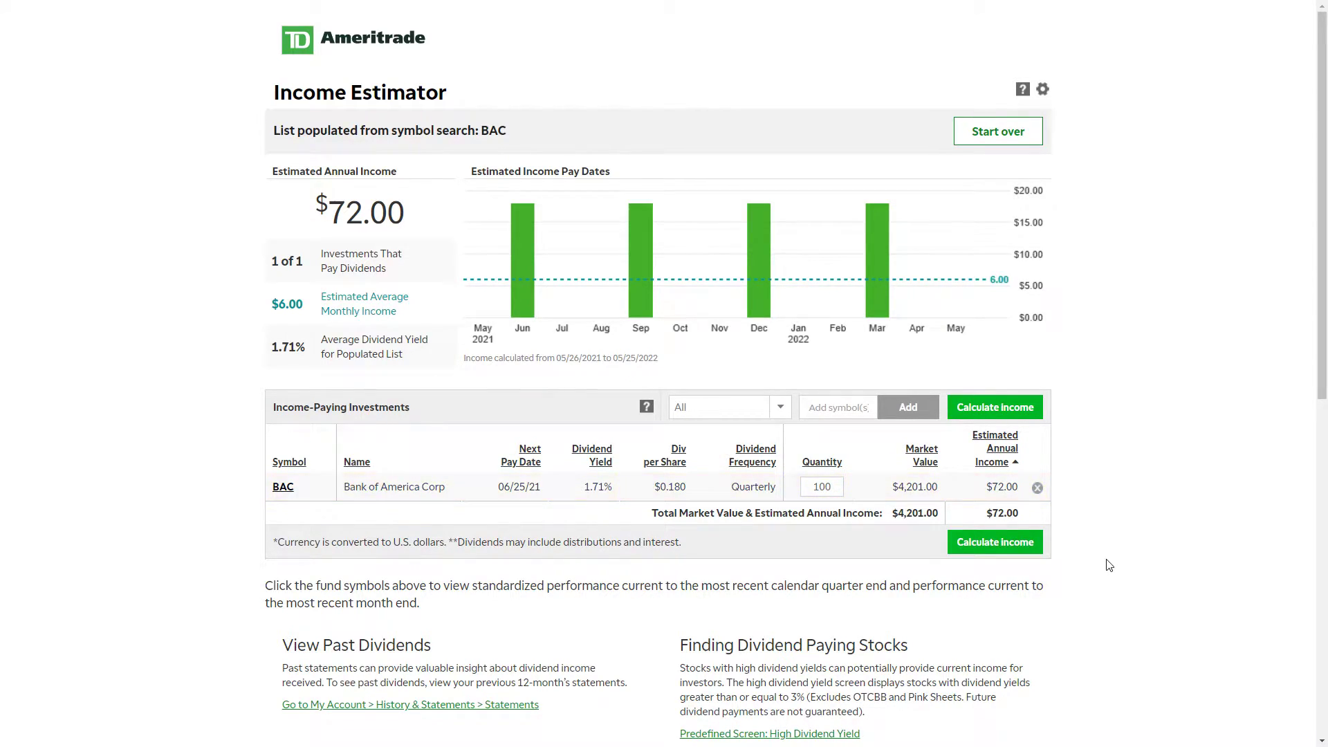
click(781, 414)
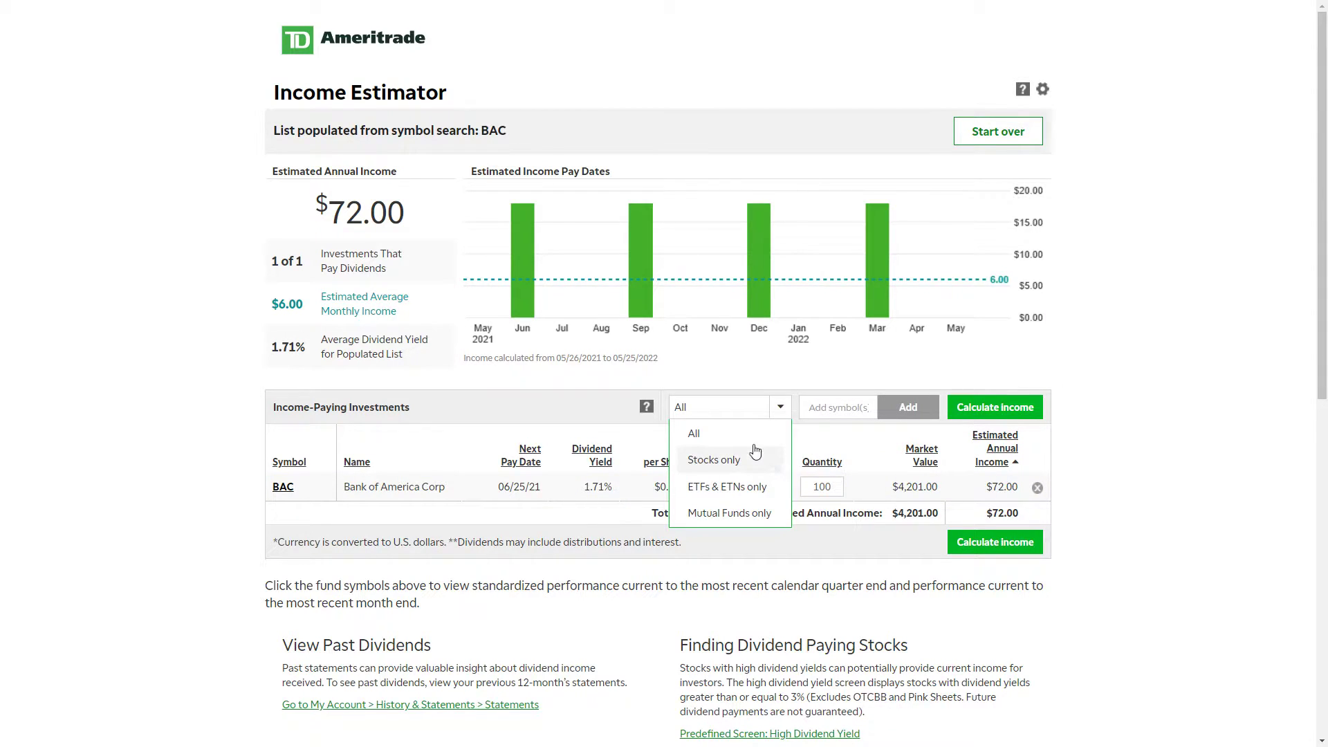
scroll(749, 446, down, 1)
click(1110, 413)
scroll(1141, 422, up, 1)
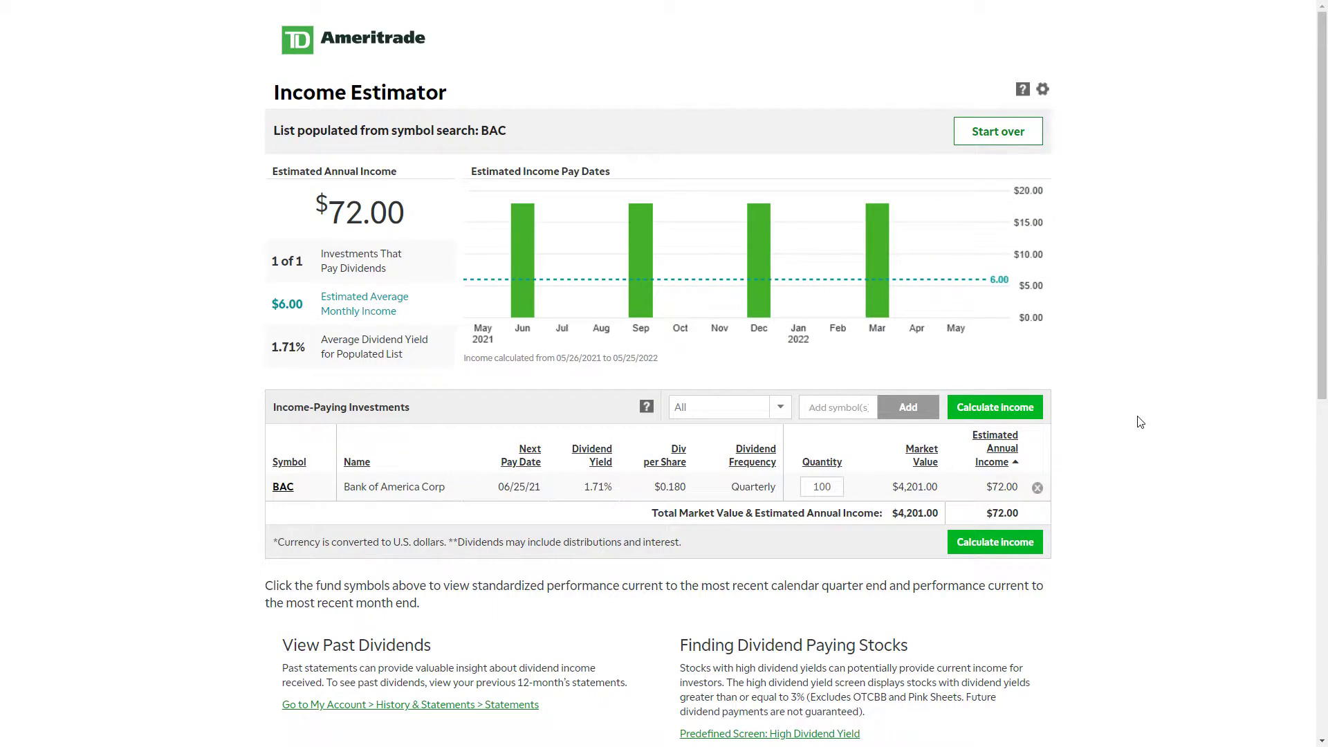
Start the estimate over, confirm it, and populate the investment list from the 2021Stocks watch list.
click(1000, 132)
click(540, 413)
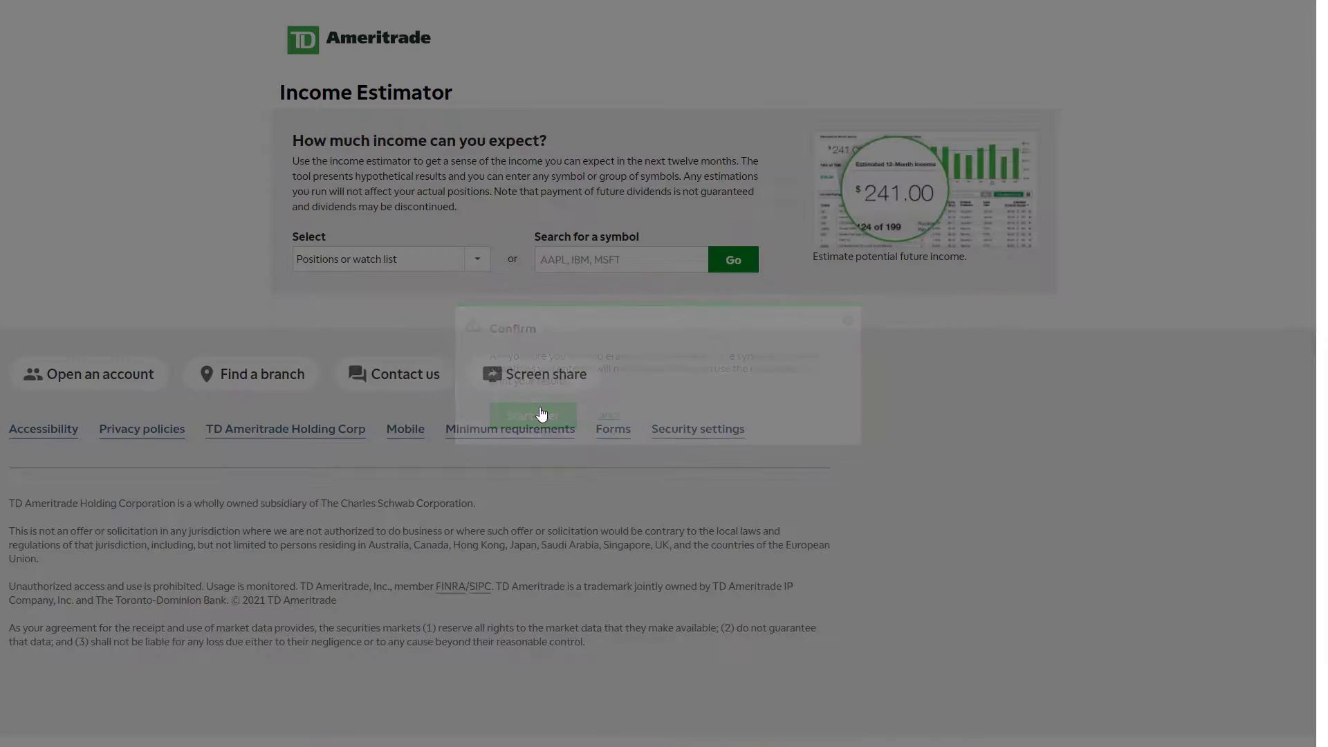
click(475, 258)
scroll(406, 374, down, 2)
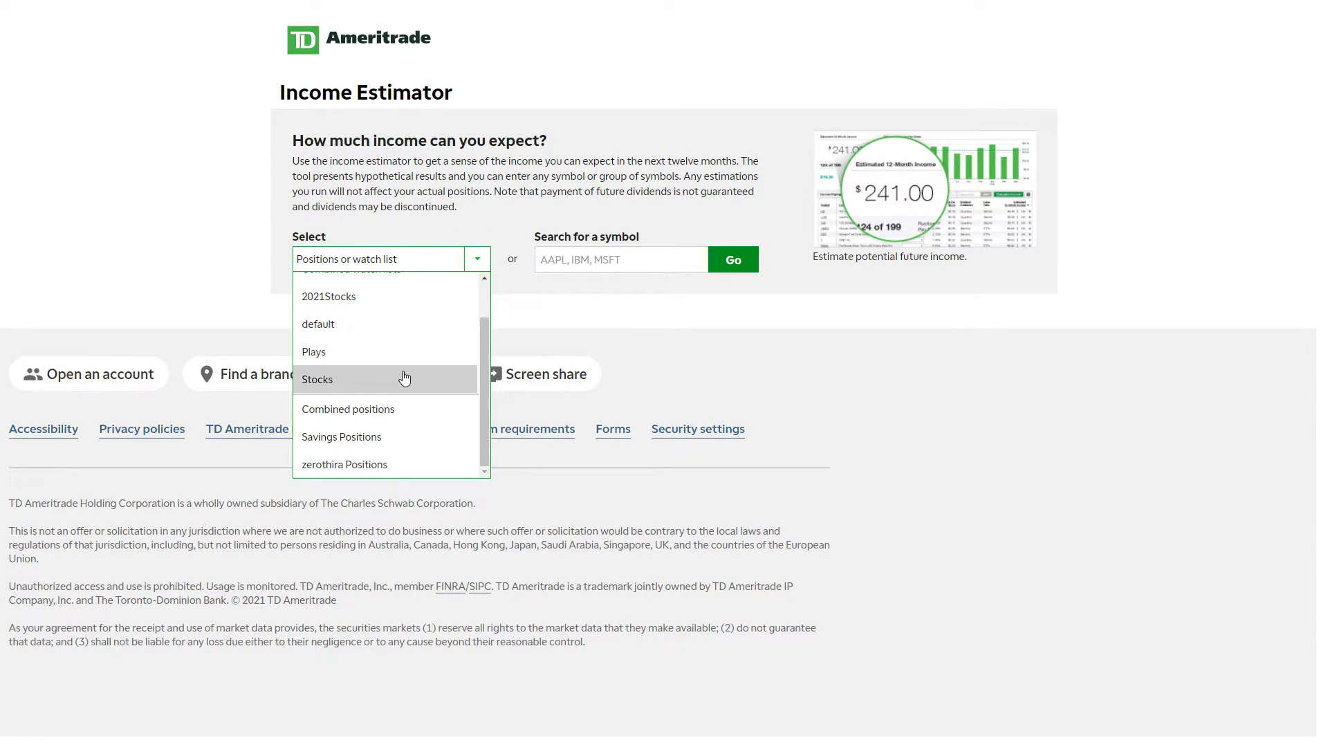
scroll(397, 384, up, 2)
click(401, 344)
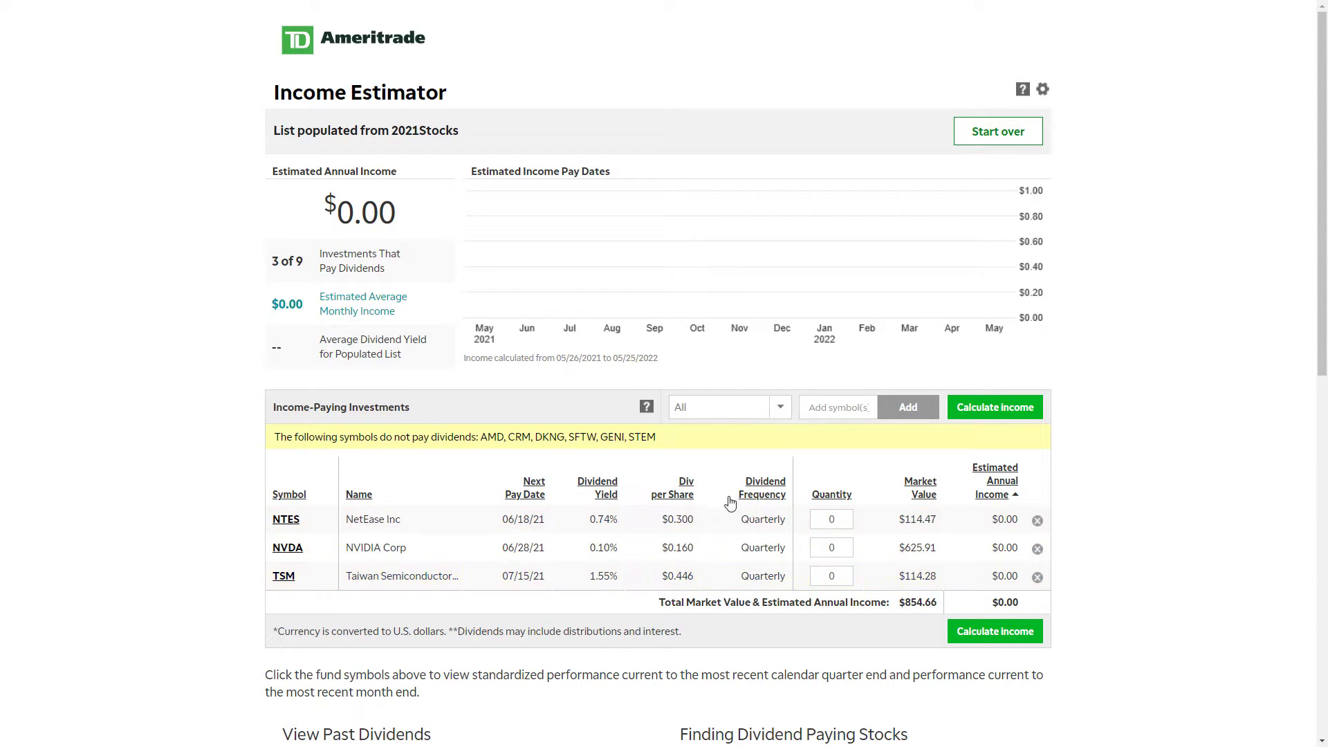
Remove NetEase, NVIDIA and Taiwan Semiconductor from the income-paying investments list.
click(1037, 520)
click(1037, 520)
click(1037, 491)
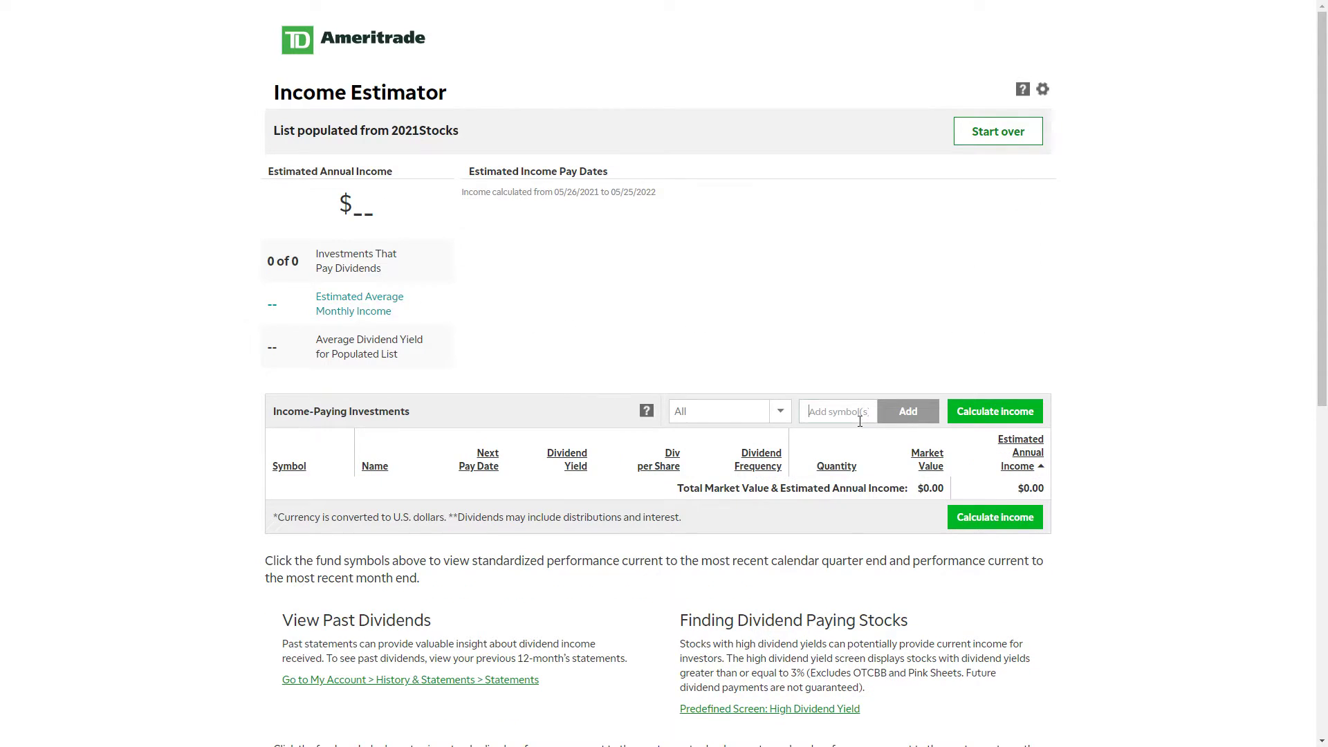
Try to calculate the income for the suggested Apple Inc symbol AAPL.
text(AAPL)
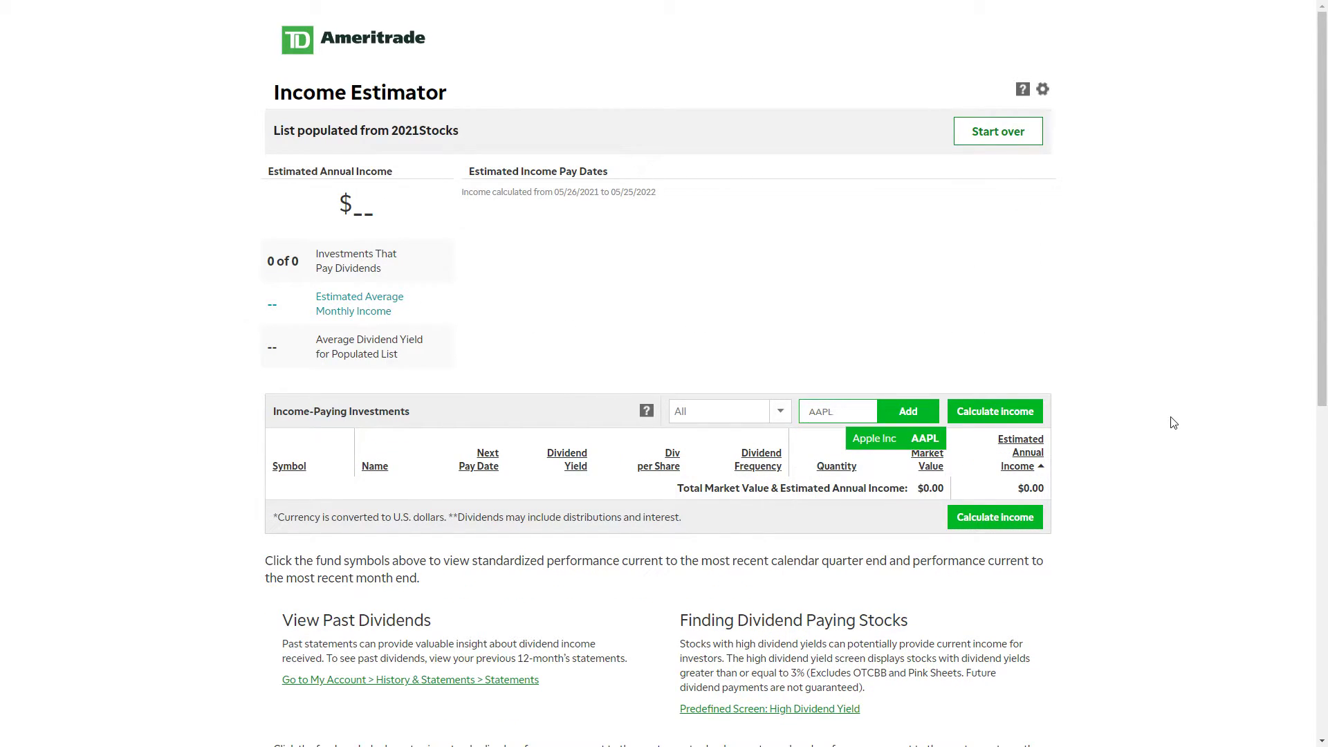
click(866, 440)
click(1016, 411)
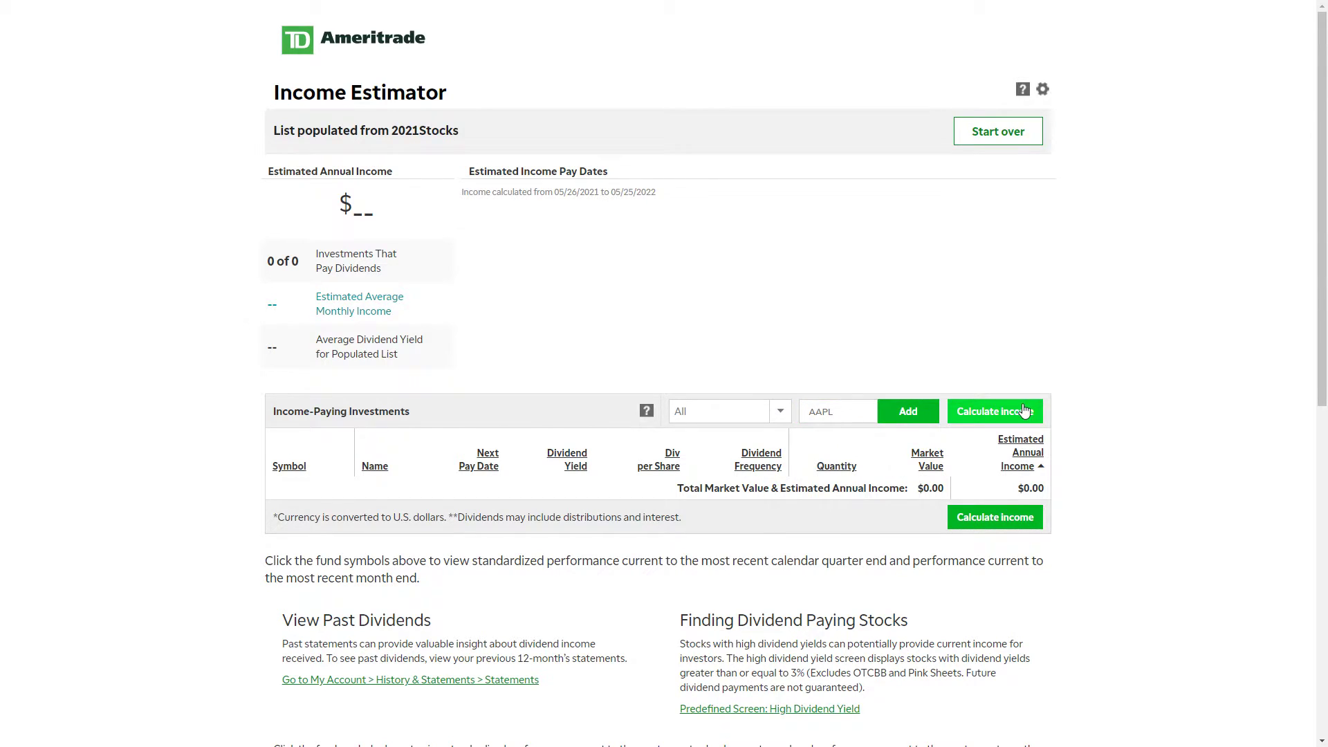
Add Apple Inc (AAPL) to the income-paying investments and calculate the estimated income.
click(836, 411)
text(aapl)
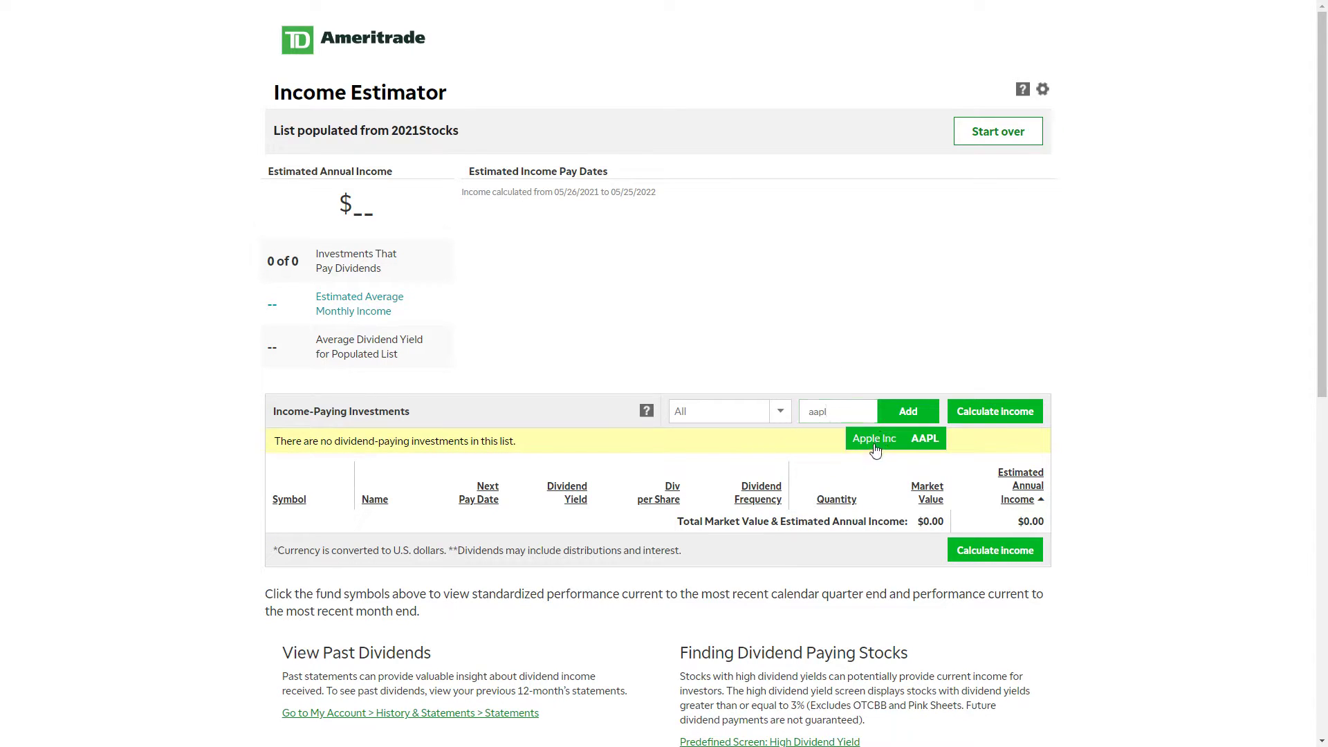
click(875, 449)
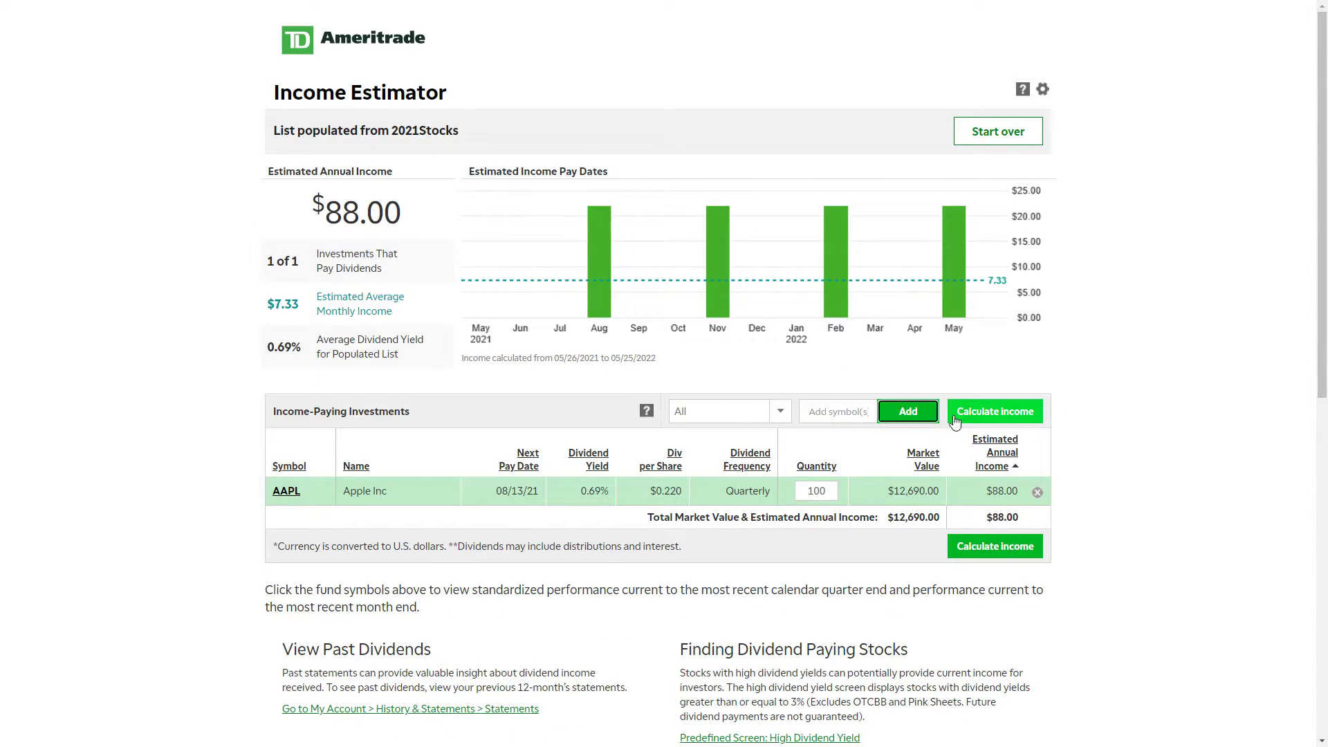
click(986, 419)
click(1200, 539)
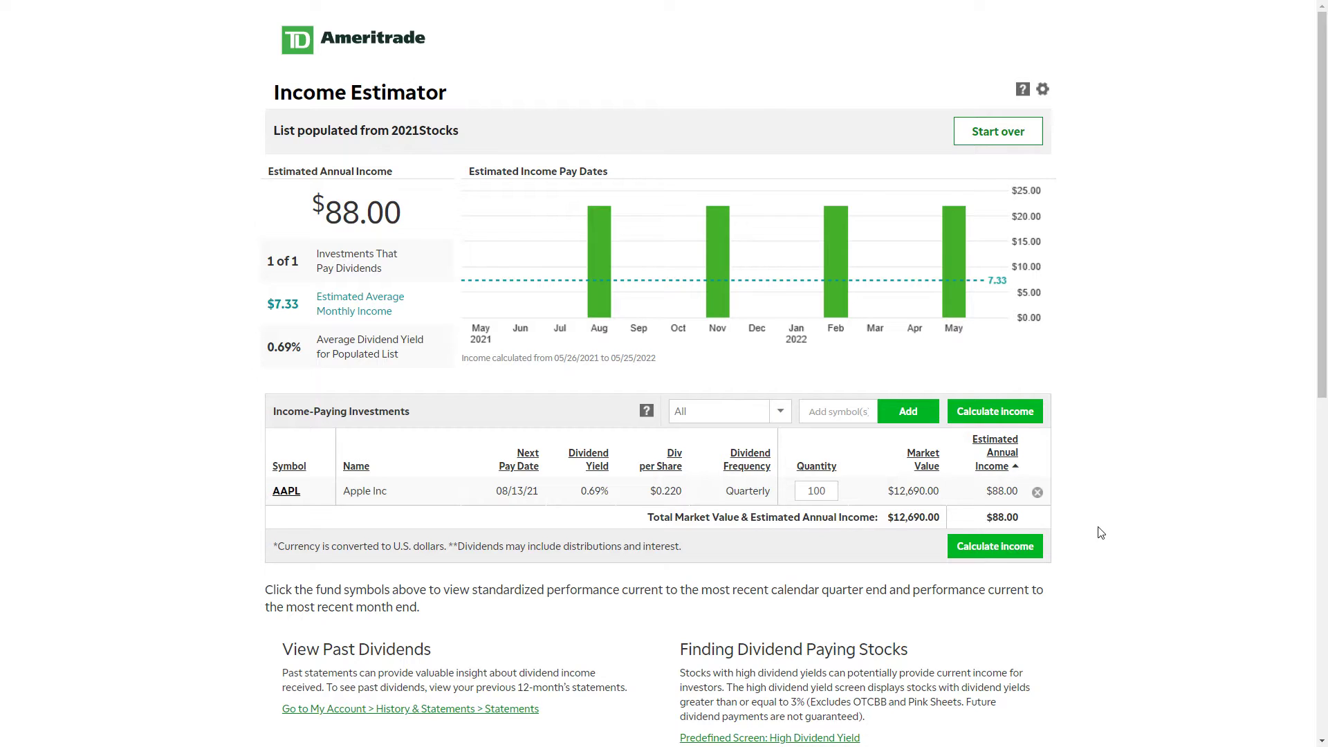
Add Bank of America Corp (BAC) to the income-paying investments.
click(839, 413)
text(BA)
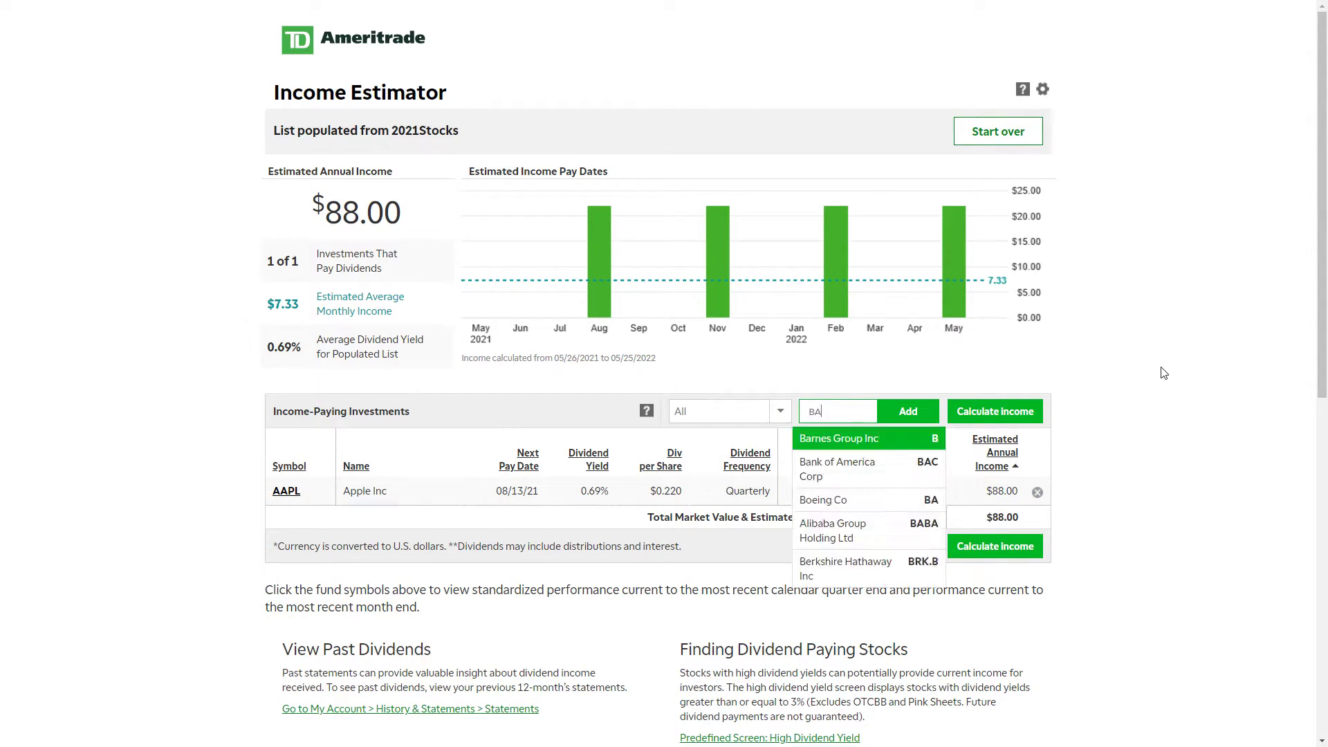
text(C)
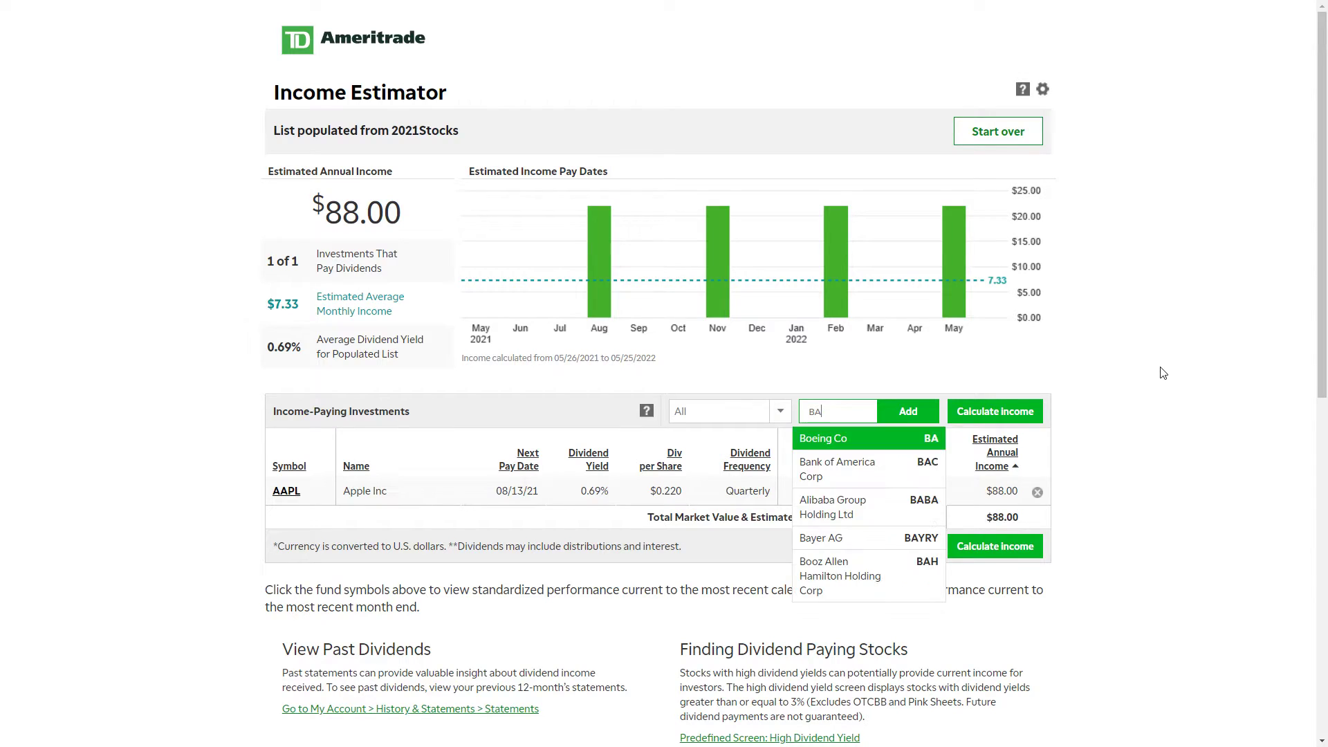
click(894, 455)
click(908, 410)
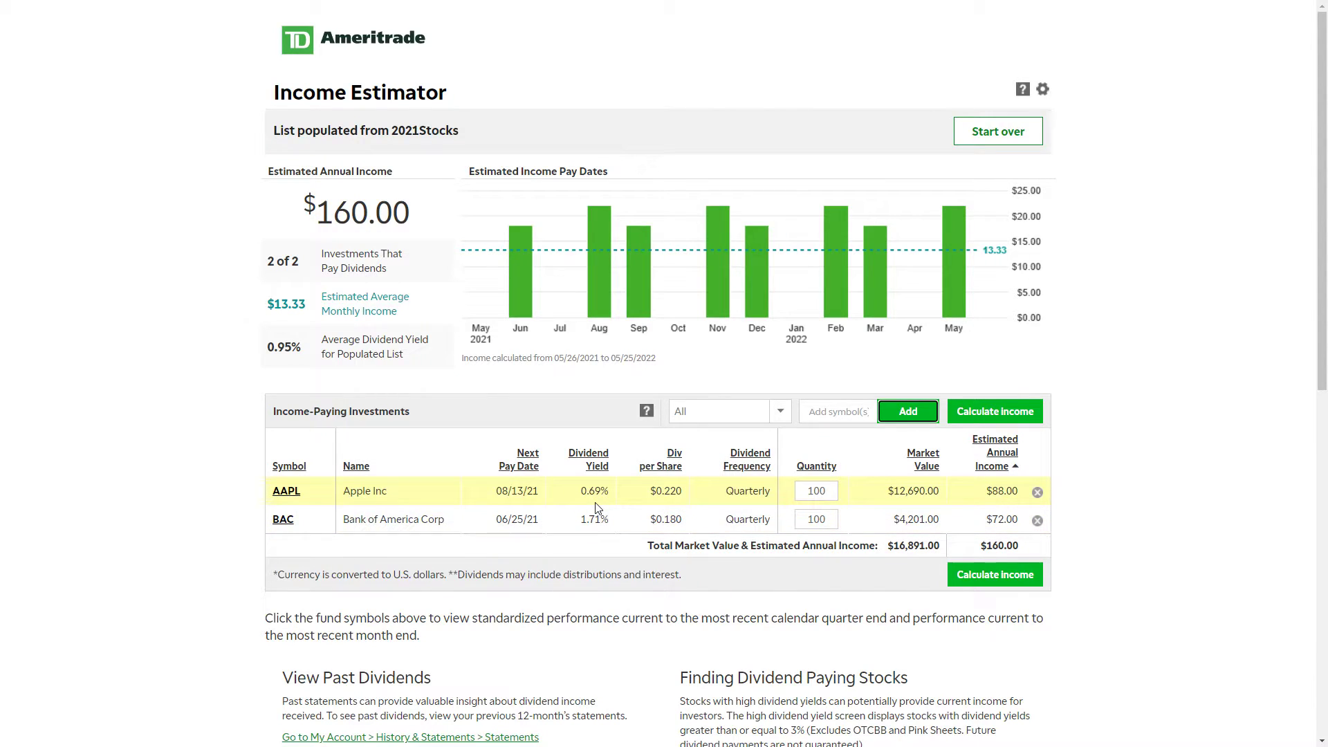
Set the Bank of America quantity to 300 shares and recalculate the income.
click(817, 519)
key(BackSpace)
key(BackSpace)
key(BackSpace)
text(0)
key(BackSpace)
text(3)
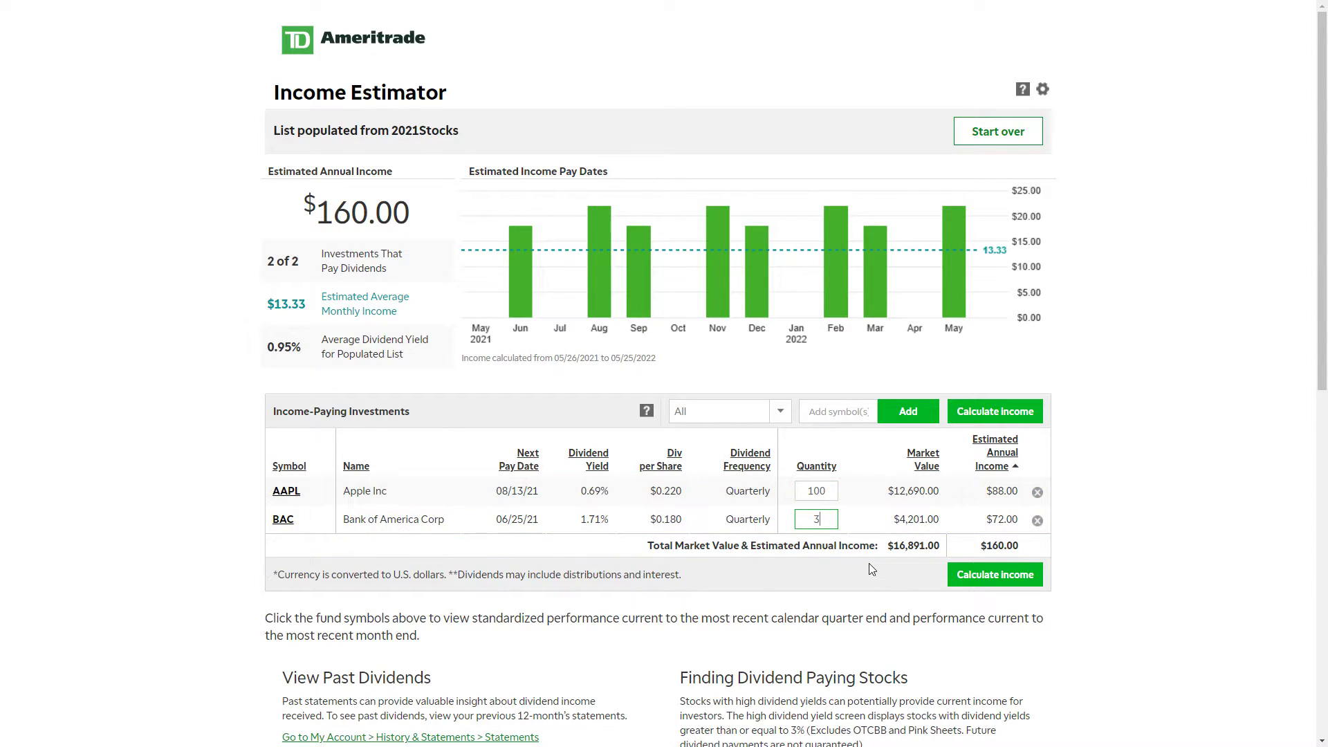
text(00)
key(Tab)
key(Return)
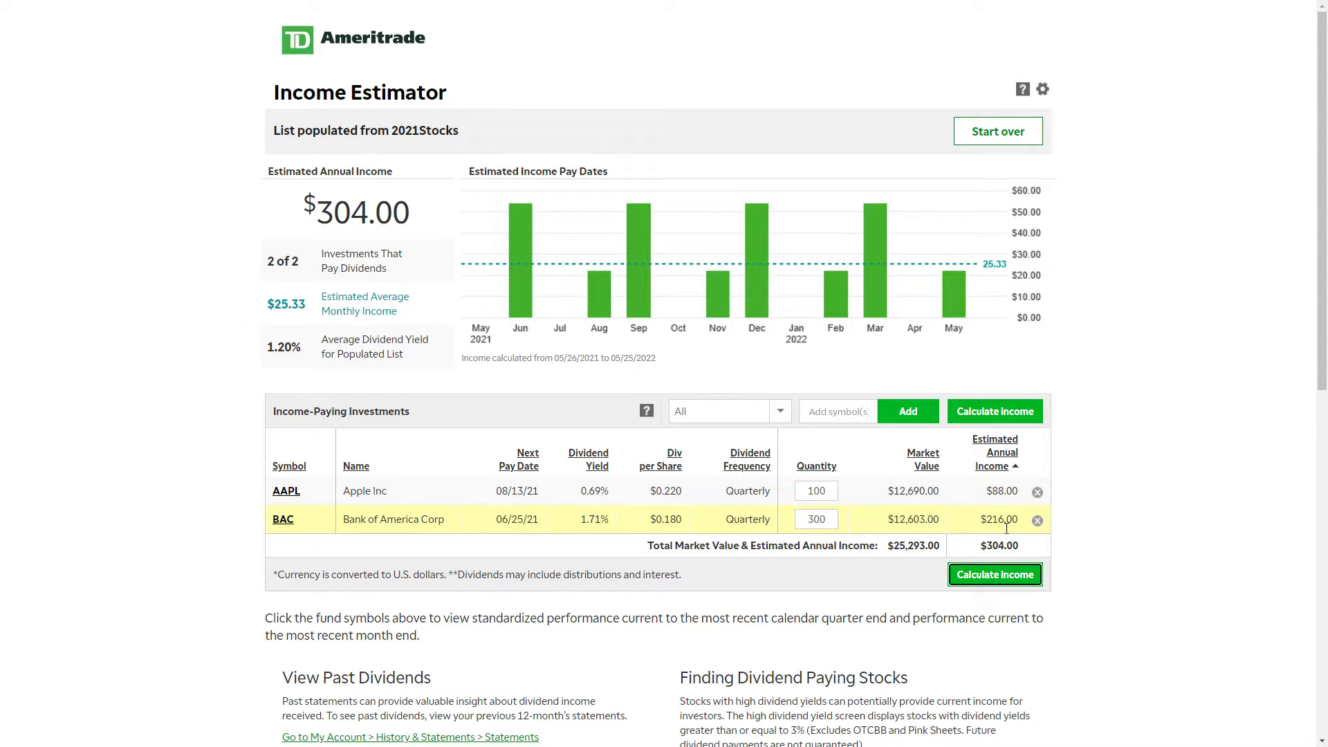
Remove Apple Inc (AAPL) from the income-paying investments so only Bank of America is estimated.
click(1036, 491)
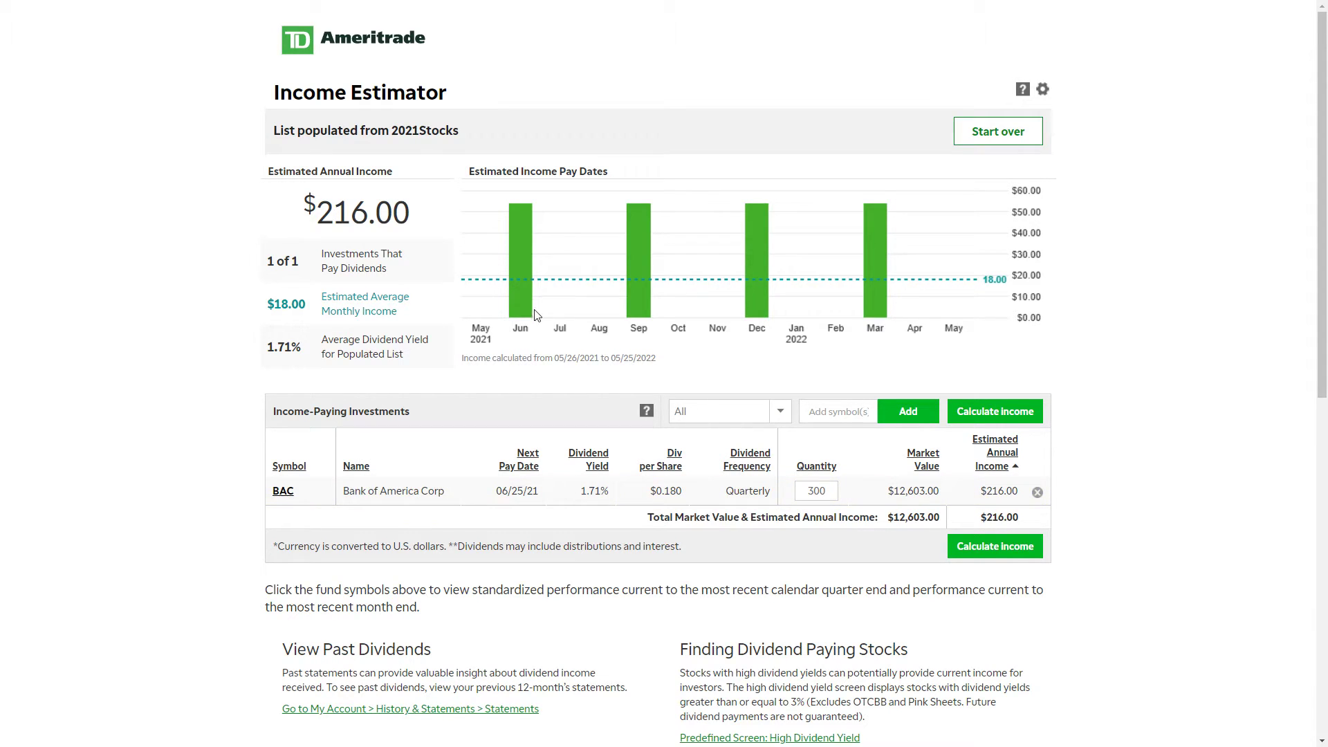
mouse_move(519, 300)
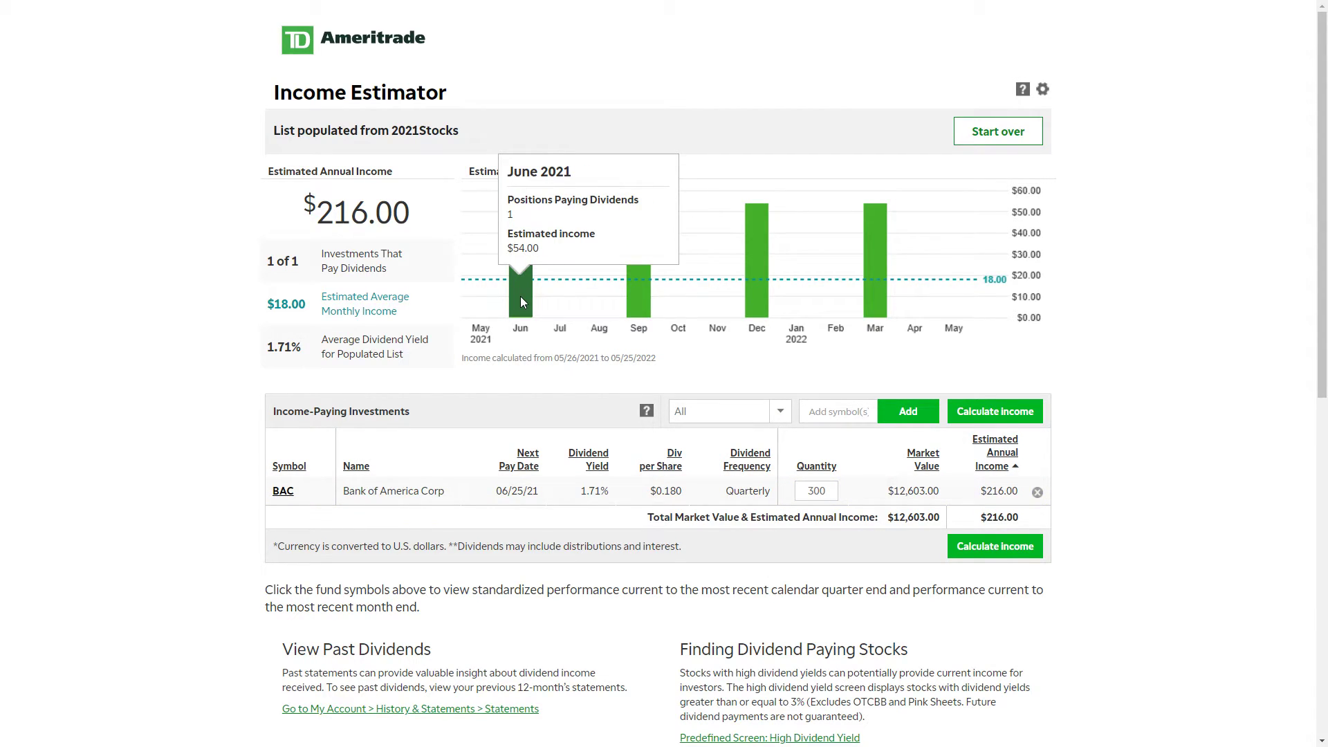
mouse_move(636, 297)
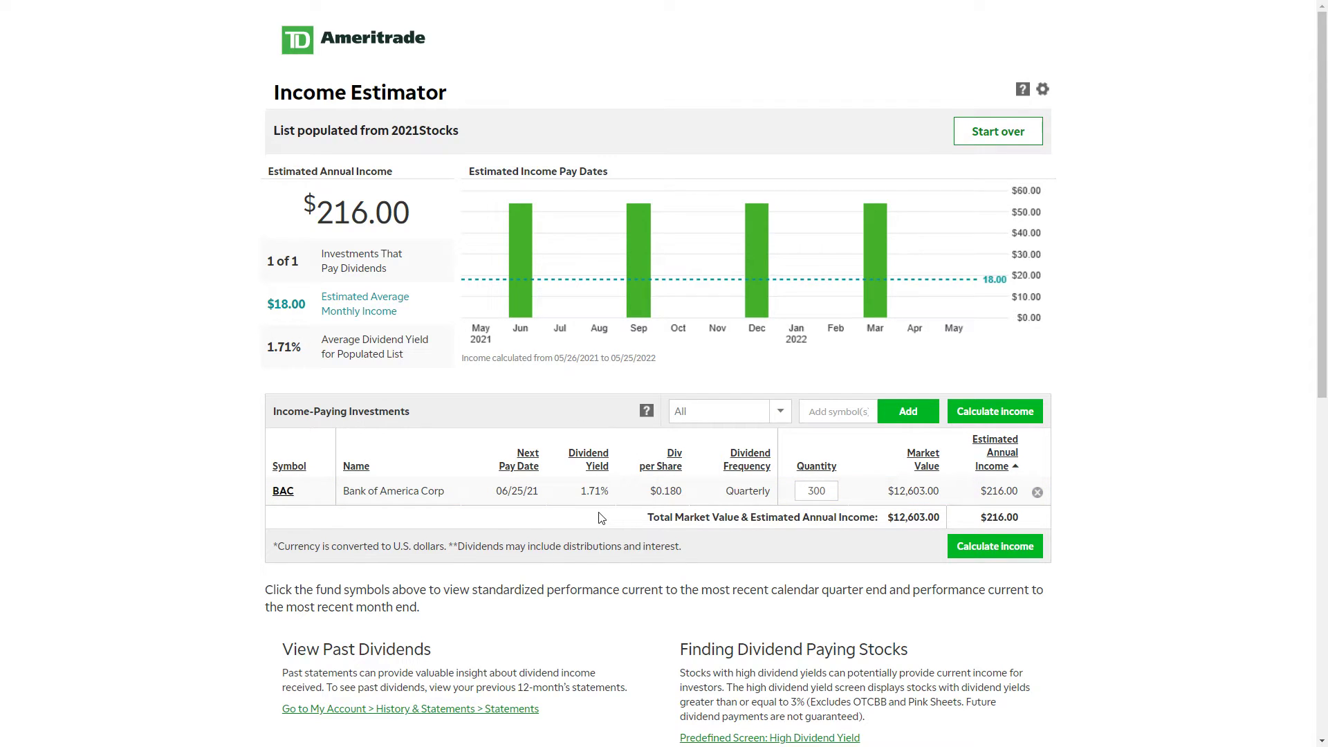
Change the Bank of America quantity to 301 shares and recalculate the income.
click(827, 495)
key(BackSpace)
key(BackSpace)
key(BackSpace)
text(301)
click(995, 546)
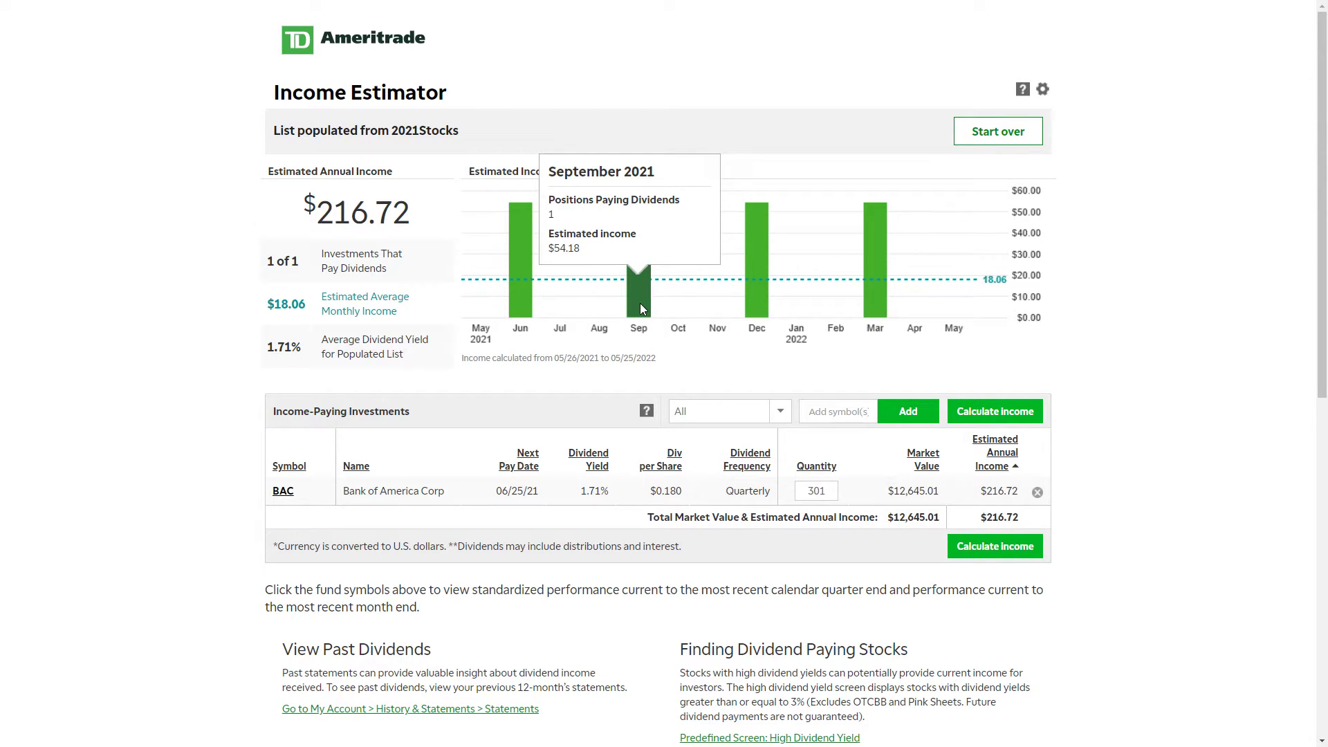
Replace Bank of America in the income-paying investments with the Vanguard S&P 500 ETF (VOO).
click(1037, 492)
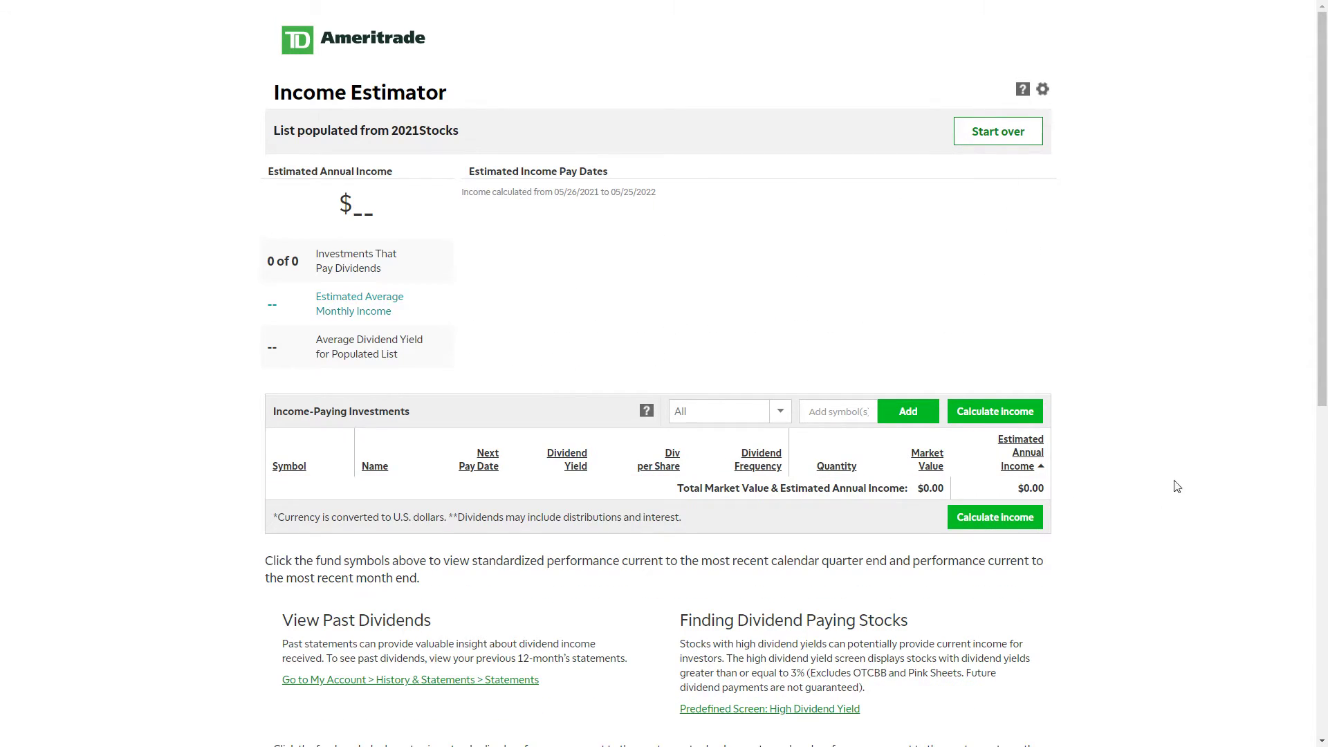
click(845, 413)
text(s)
key(BackSpace)
key(BackSpace)
key(BackSpace)
text(voo)
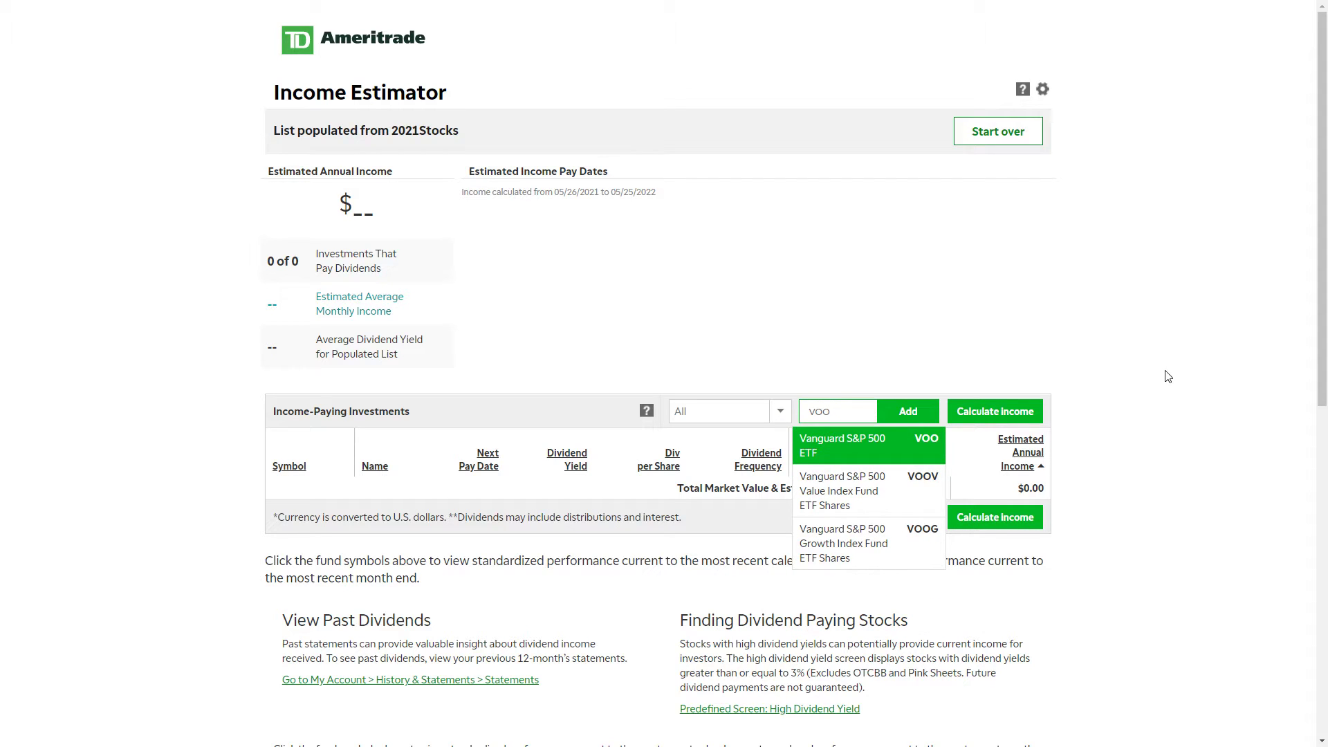
click(911, 441)
click(909, 414)
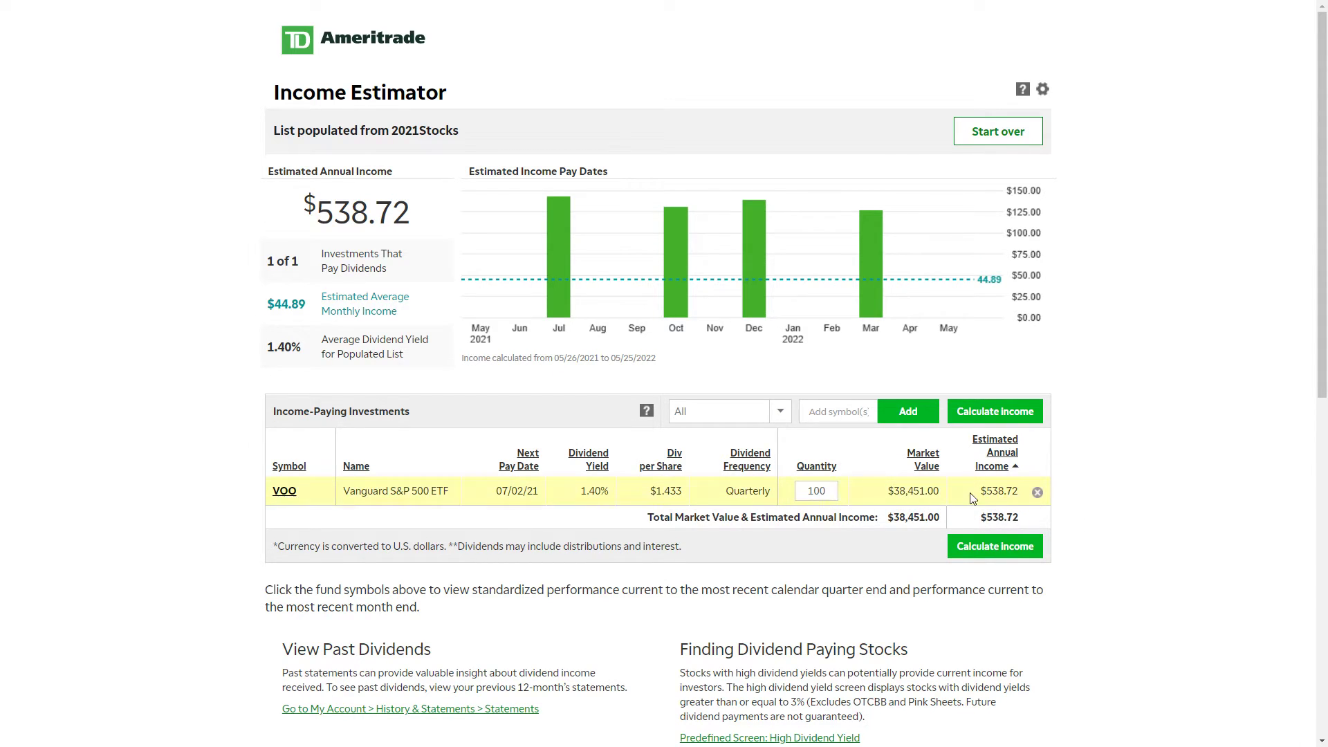
Set the VOO quantity to 30 shares and recalculate the income.
double_click(806, 497)
text(30)
click(1008, 546)
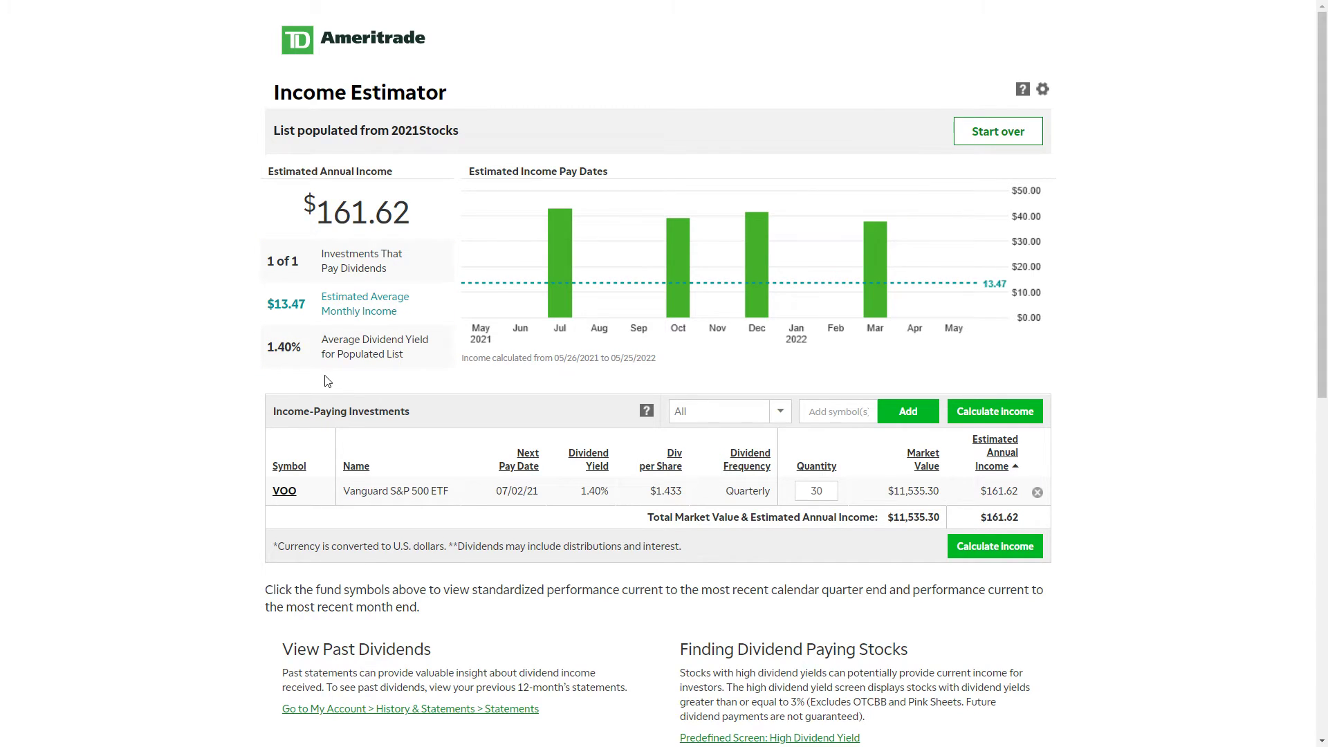
mouse_move(556, 302)
mouse_move(764, 312)
scroll(722, 507, down, 4)
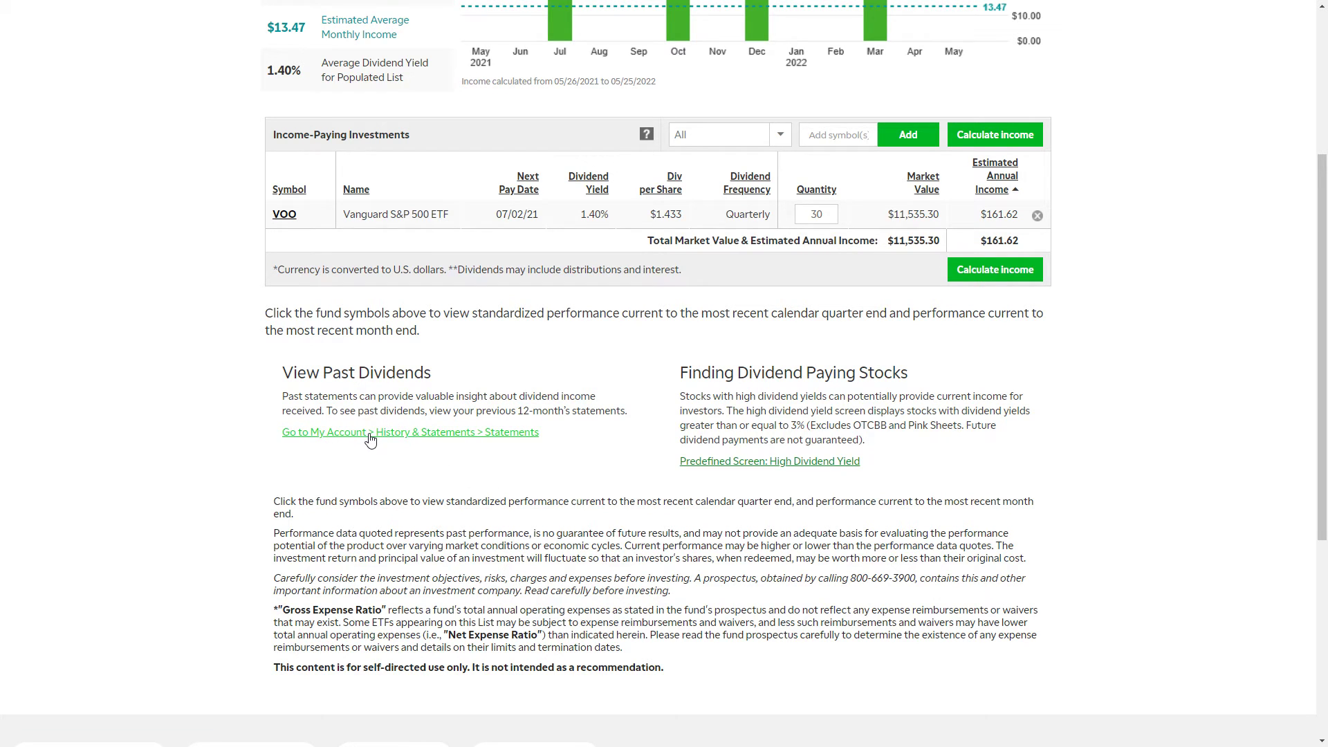
scroll(1107, 529, up, 4)
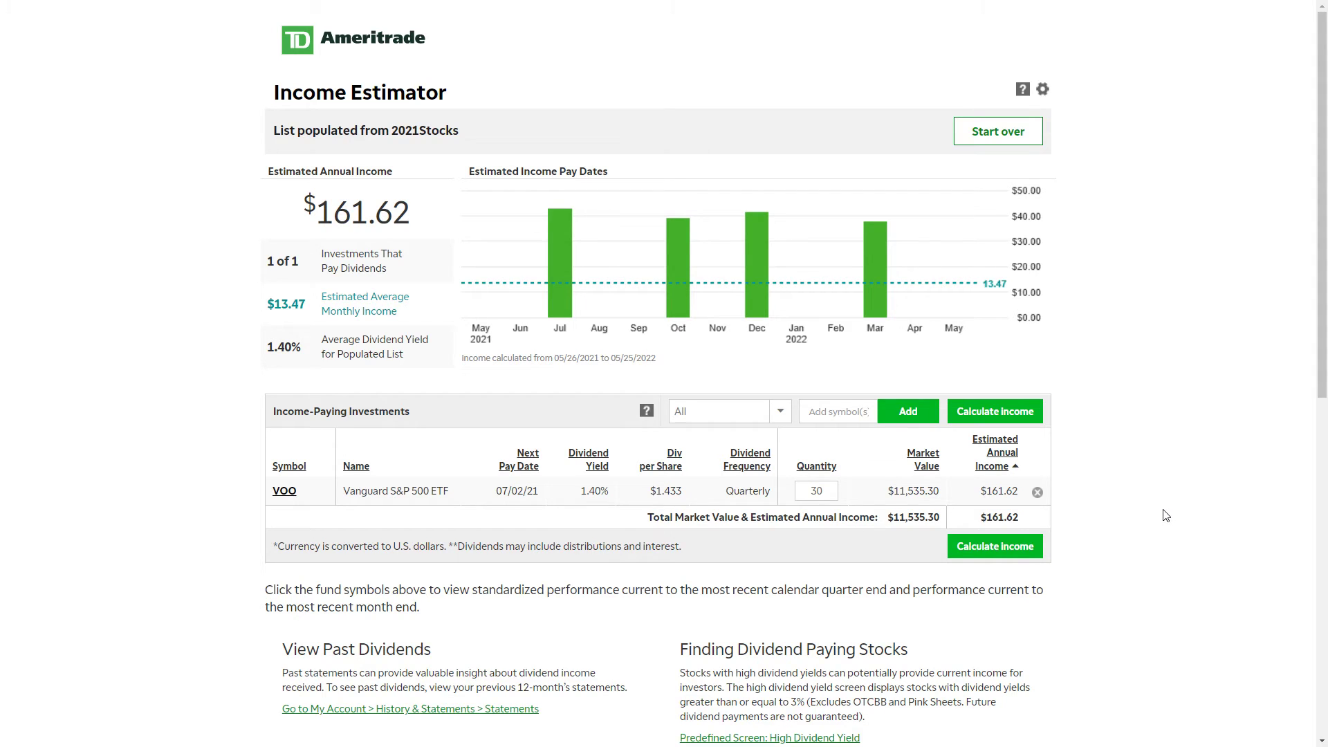
double_click(1010, 525)
click(1078, 517)
Set the VOO quantity to 1 share and recalculate the income.
click(834, 493)
key(BackSpace)
key(BackSpace)
text(1)
click(1009, 547)
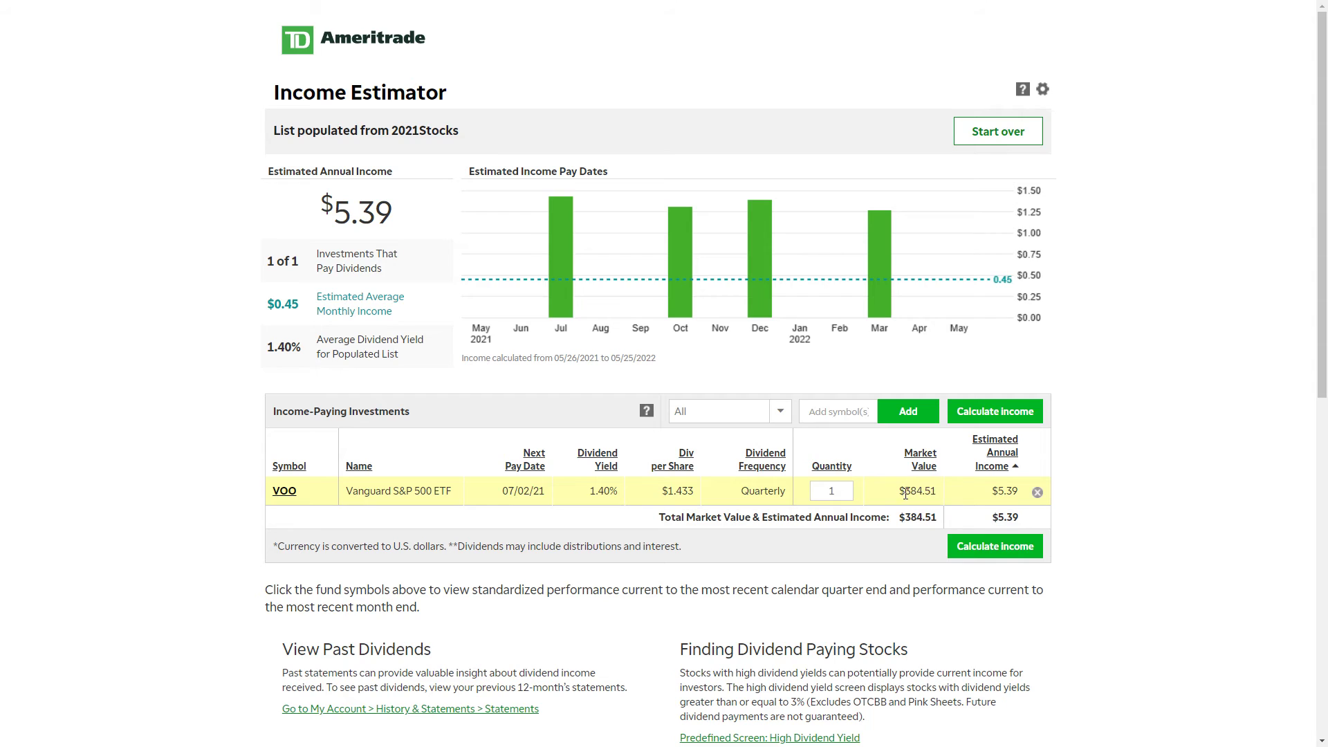
mouse_move(705, 261)
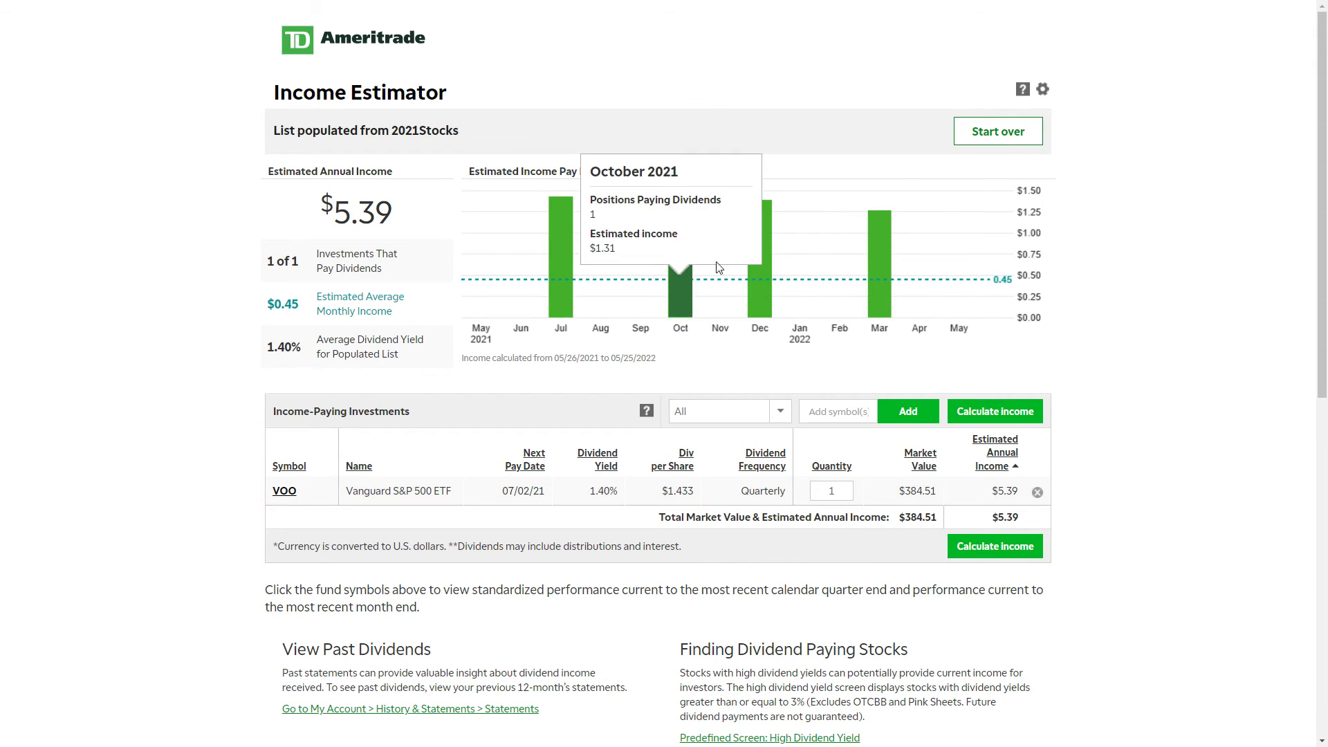